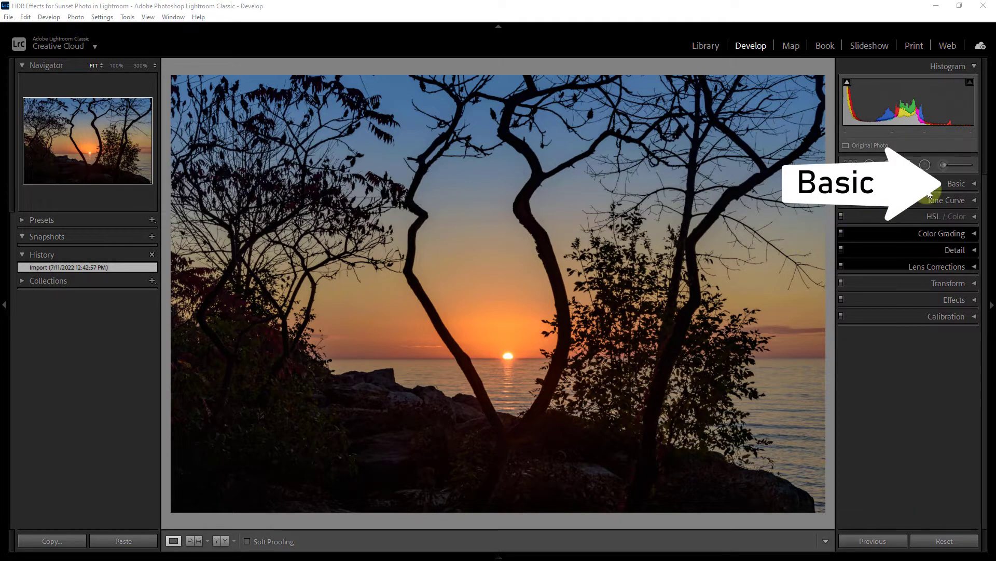
# Set the photo's basic adjustments to Tint +42, Shadows +100, Whites +35 and Blacks -40.
pyautogui.click(975, 184)
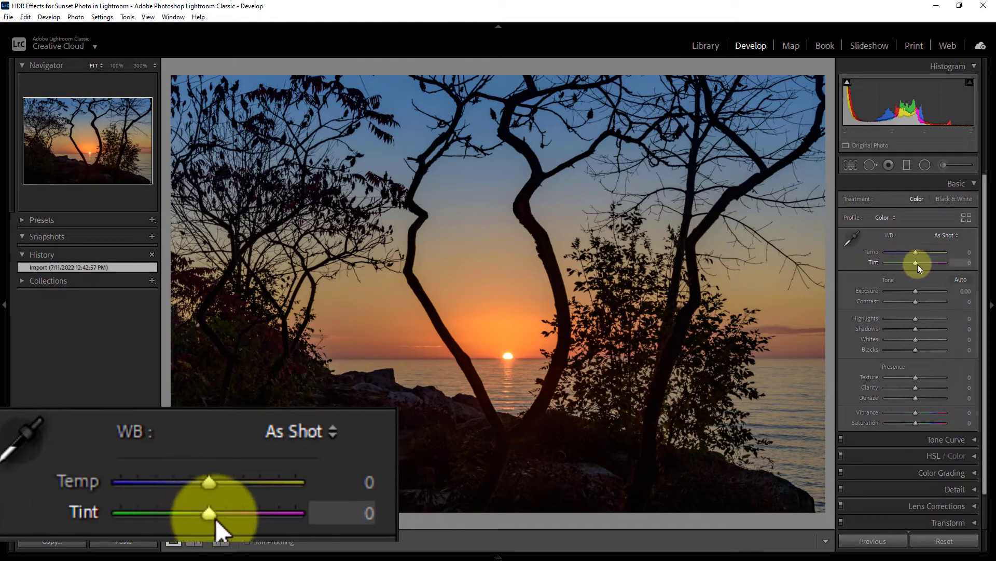
pyautogui.moveTo(914, 263); pyautogui.dragTo(927, 265)
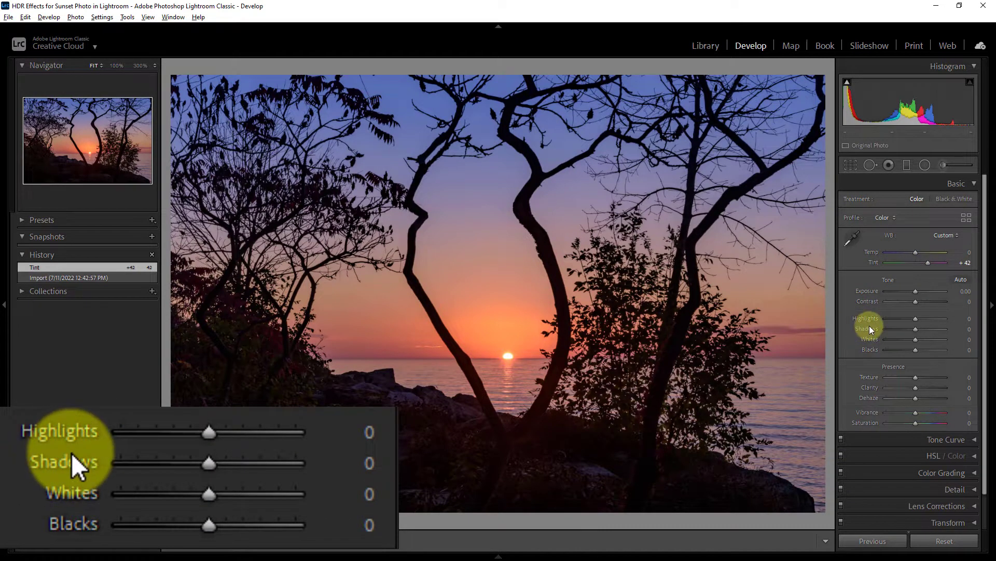
pyautogui.moveTo(916, 333); pyautogui.dragTo(958, 336)
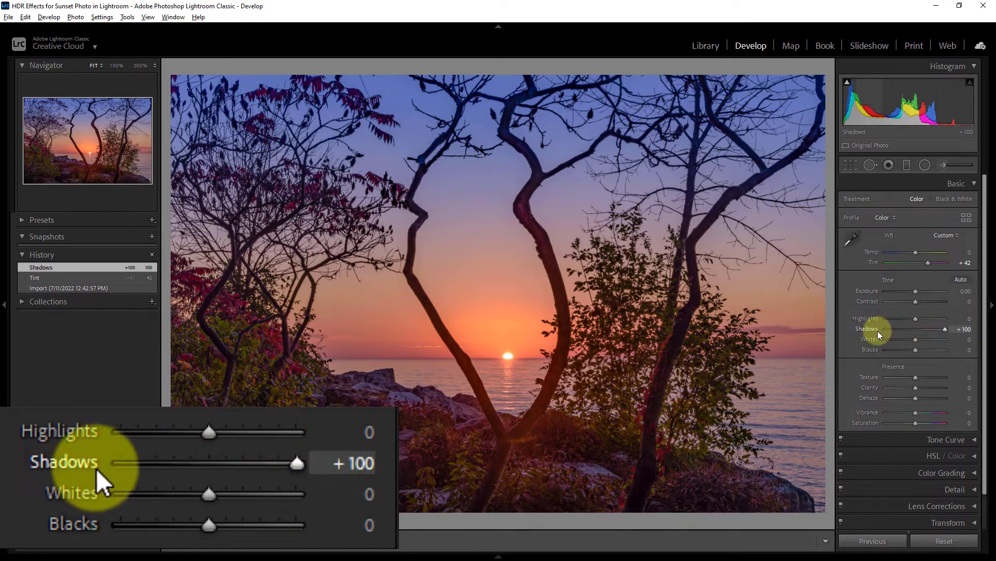
pyautogui.click(915, 340)
pyautogui.moveTo(915, 340)
pyautogui.mouseDown()
pyautogui.moveTo(926, 340)
pyautogui.moveTo(905, 351)
pyautogui.mouseUp()
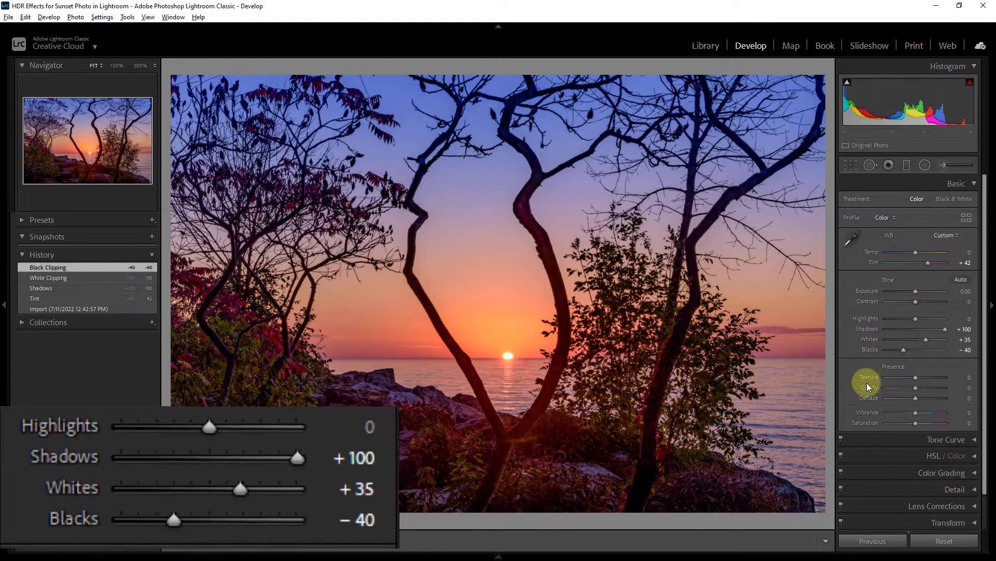
# Raise the photo's Clarity to +21 and its overall Saturation to +9.
pyautogui.click(917, 388)
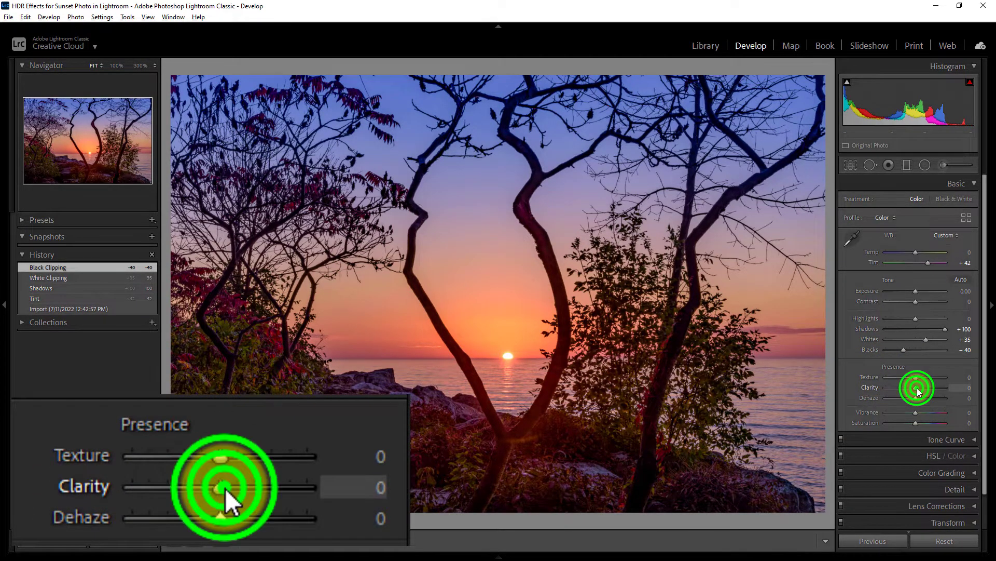
pyautogui.moveTo(918, 388); pyautogui.dragTo(923, 389)
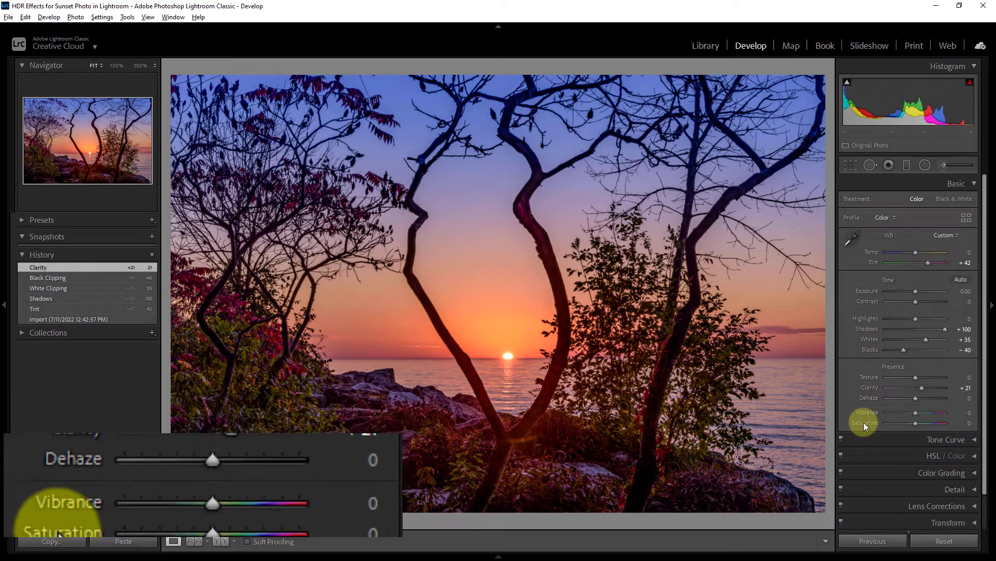
pyautogui.click(916, 423)
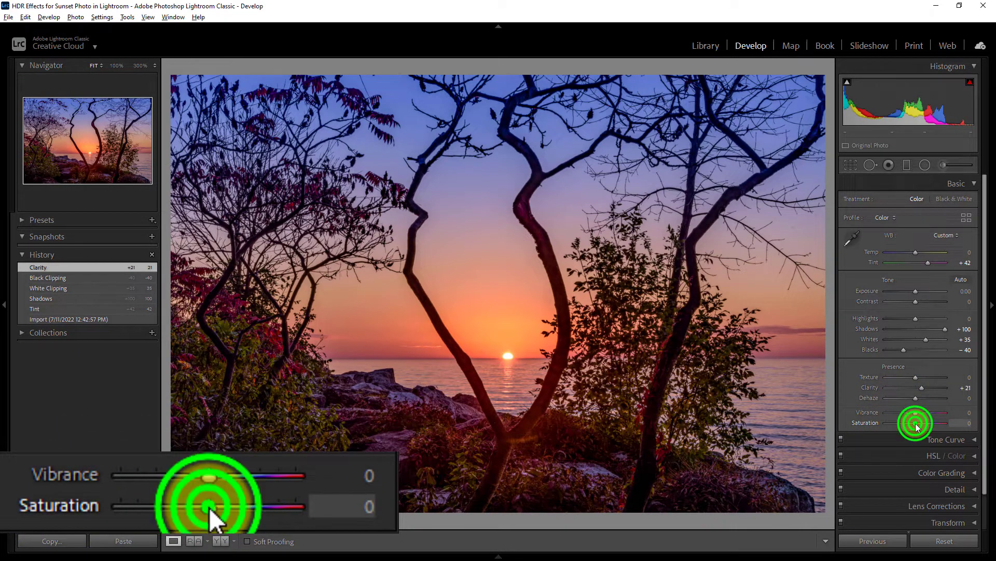
pyautogui.moveTo(916, 422); pyautogui.dragTo(917, 422)
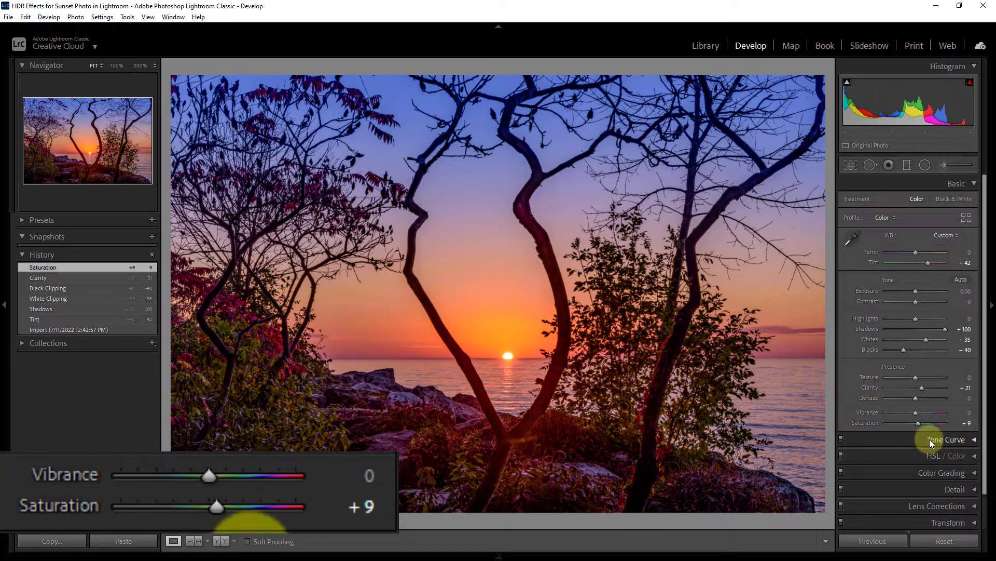
# Adjust the tone curve regions, setting Lights to +36 and Darks to -17.
pyautogui.click(976, 442)
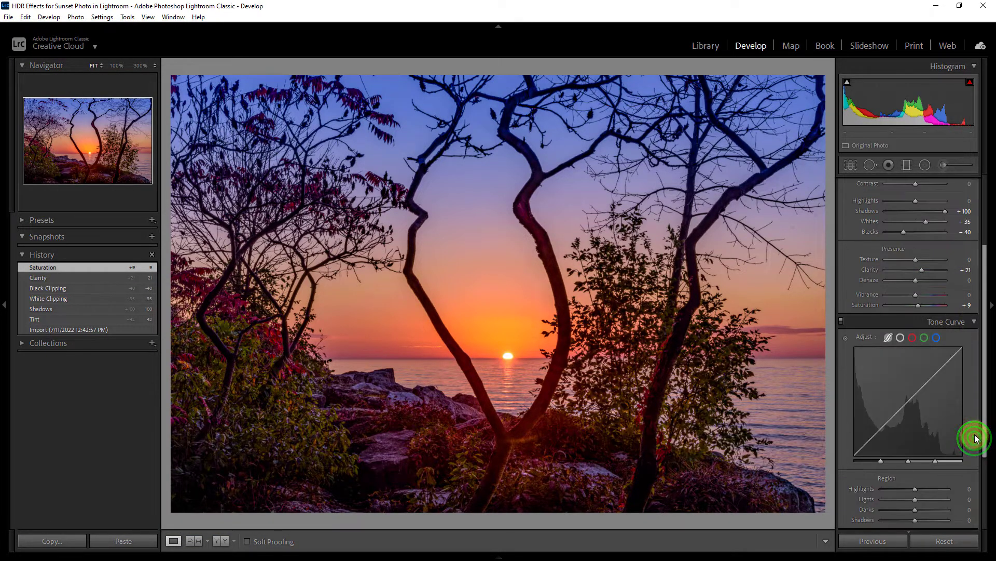
pyautogui.moveTo(916, 381); pyautogui.dragTo(927, 381)
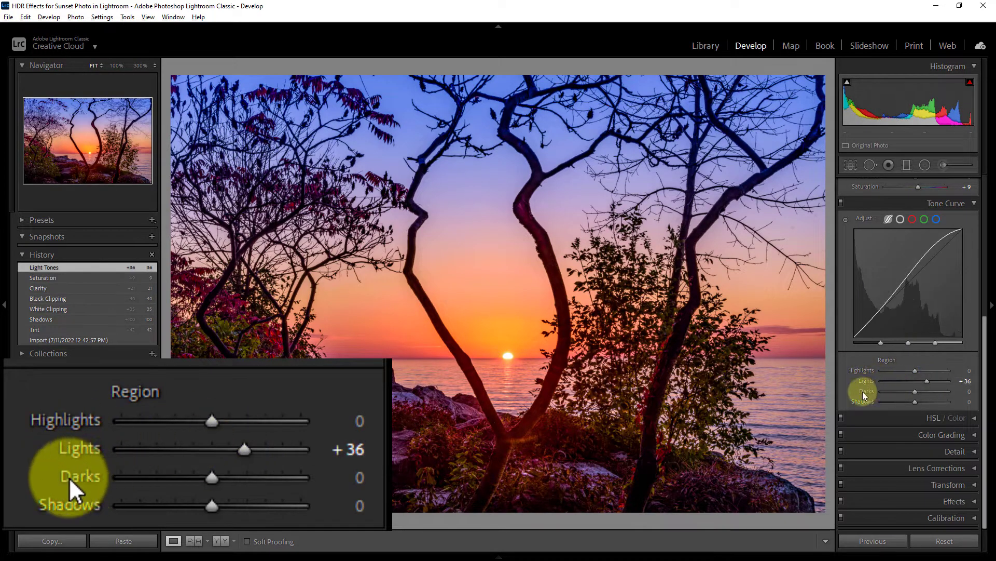
pyautogui.click(916, 394)
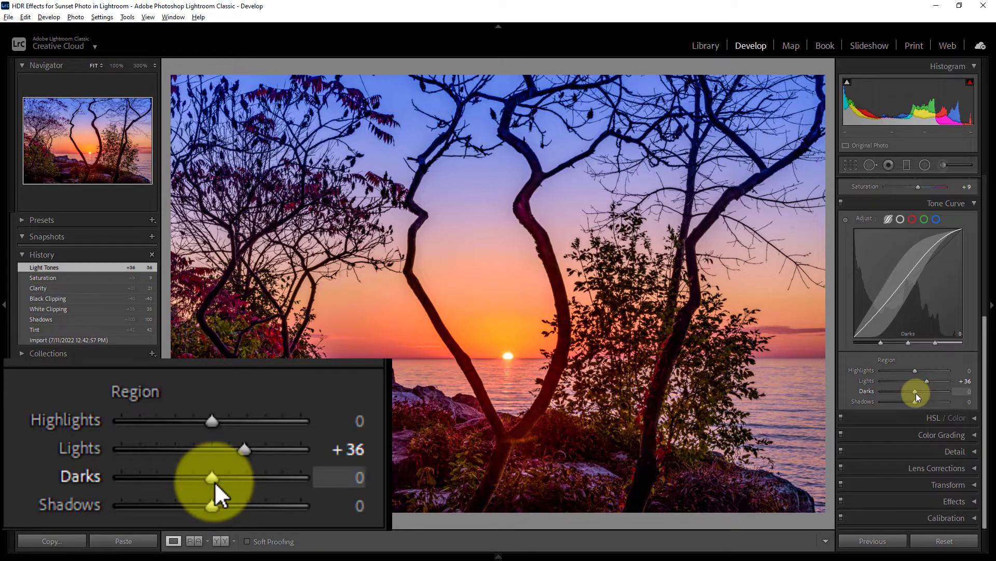
pyautogui.moveTo(916, 394); pyautogui.dragTo(911, 393)
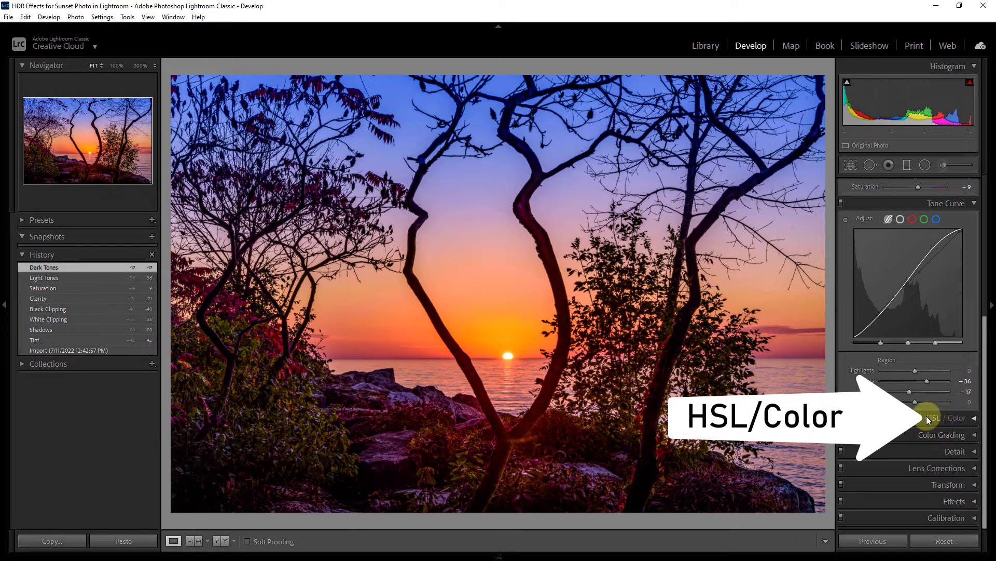
# Show the per-color adjustments for all colors at once and set Red saturation to +22 and Orange saturation to +30.
pyautogui.click(976, 419)
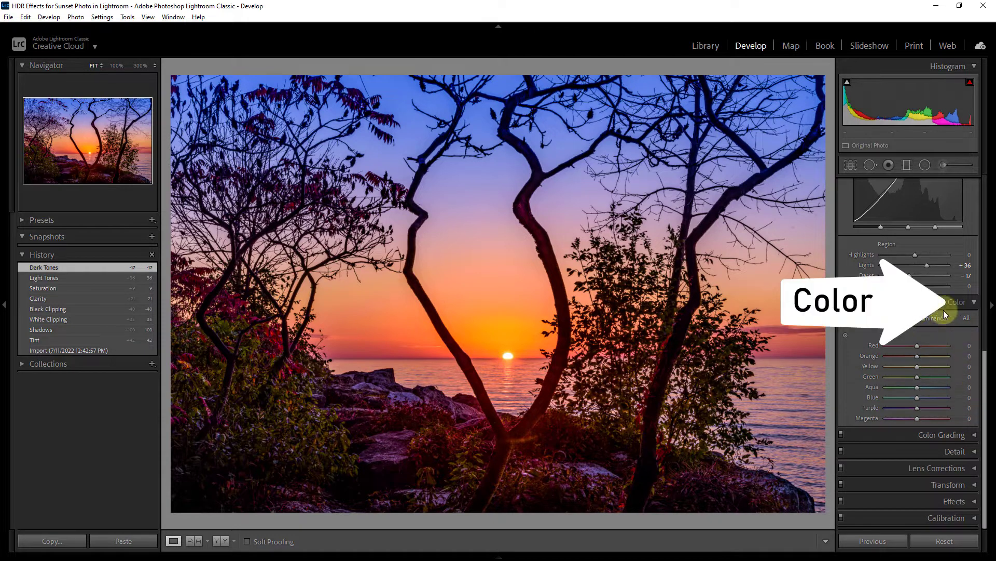
pyautogui.click(962, 305)
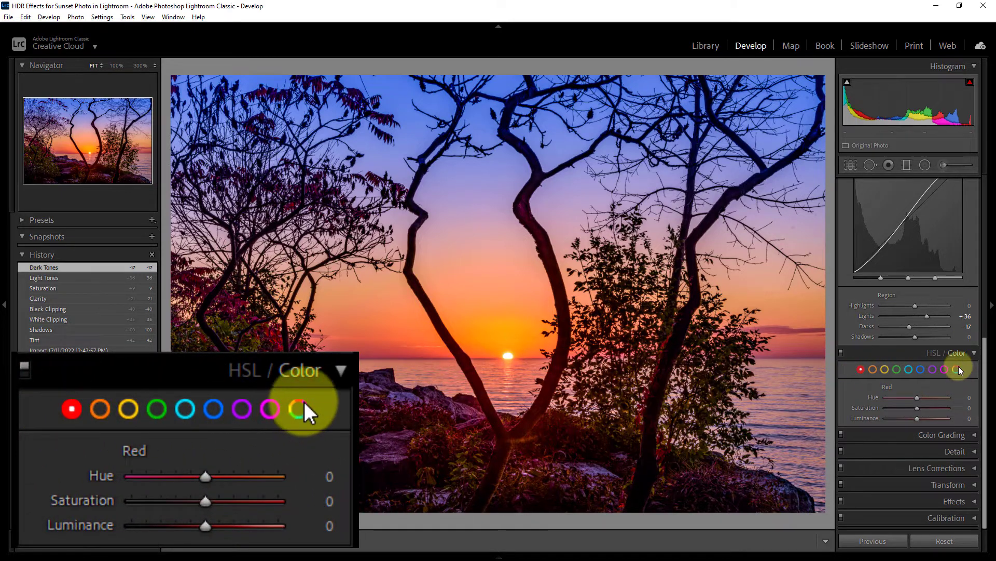
pyautogui.click(958, 369)
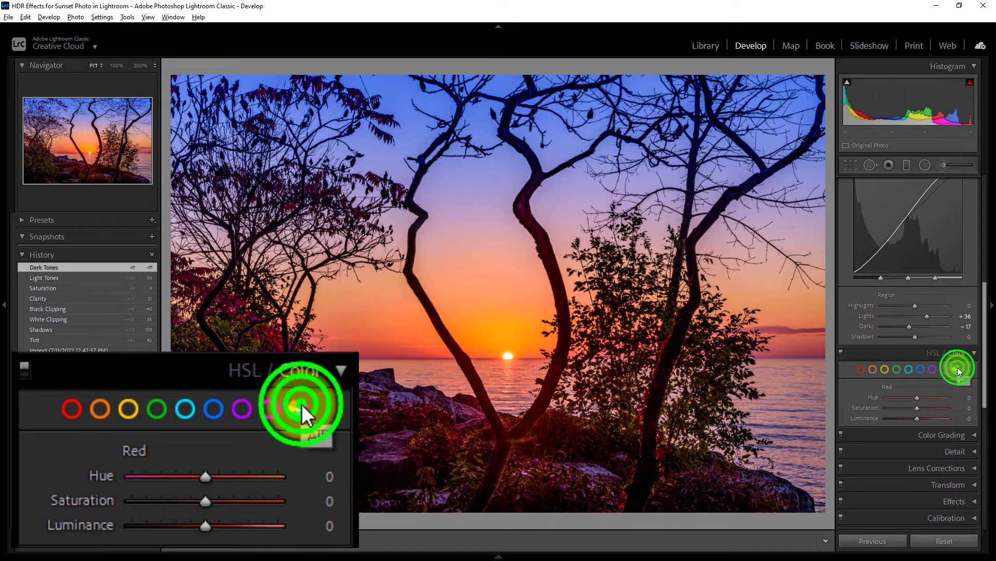
pyautogui.moveTo(989, 346); pyautogui.dragTo(989, 401)
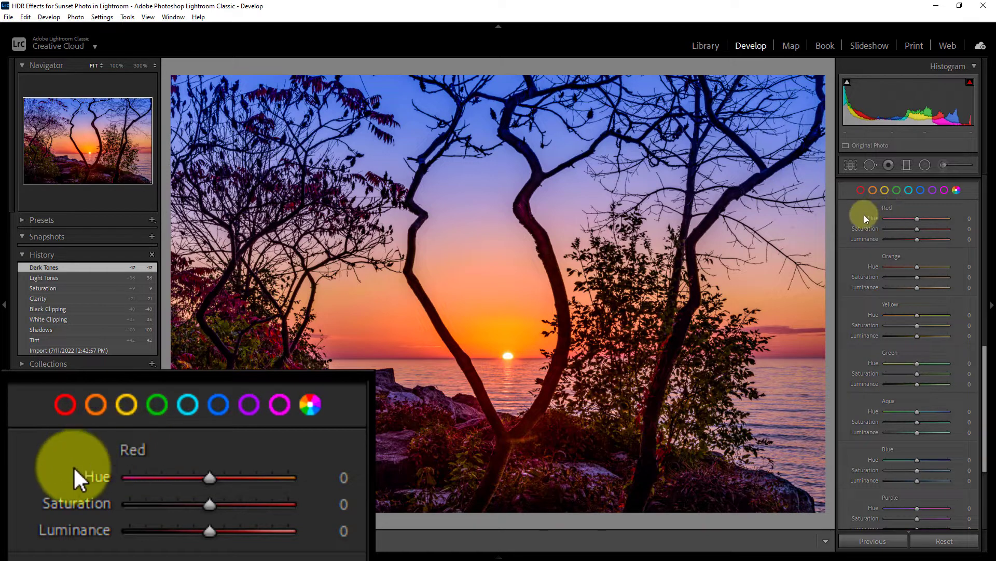
pyautogui.click(917, 230)
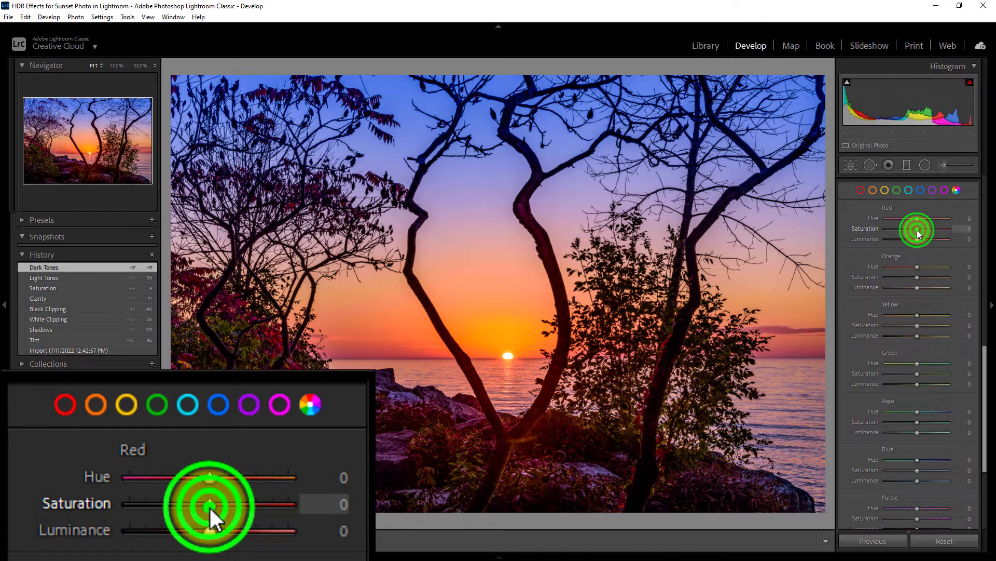
pyautogui.moveTo(918, 231); pyautogui.dragTo(925, 230)
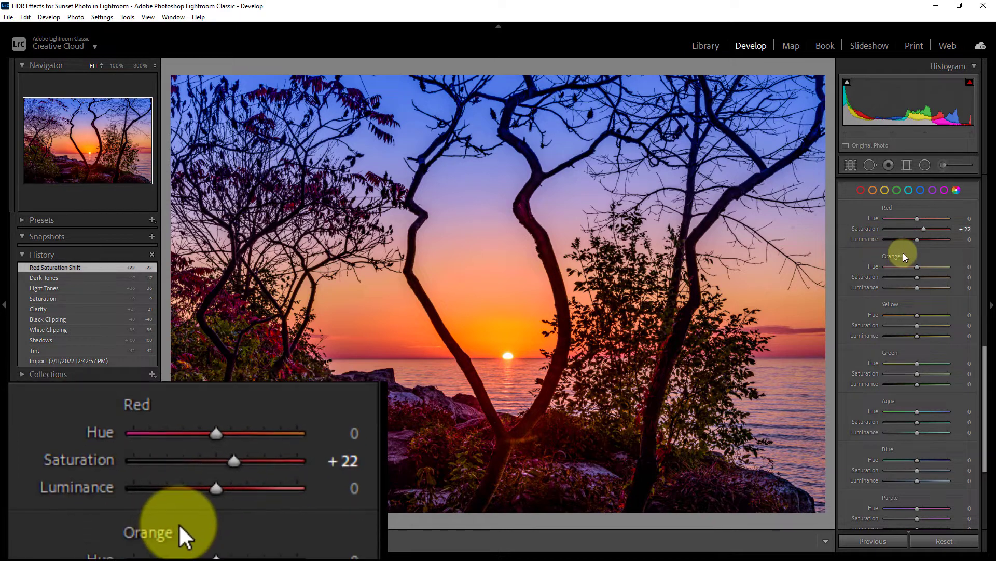
pyautogui.click(919, 278)
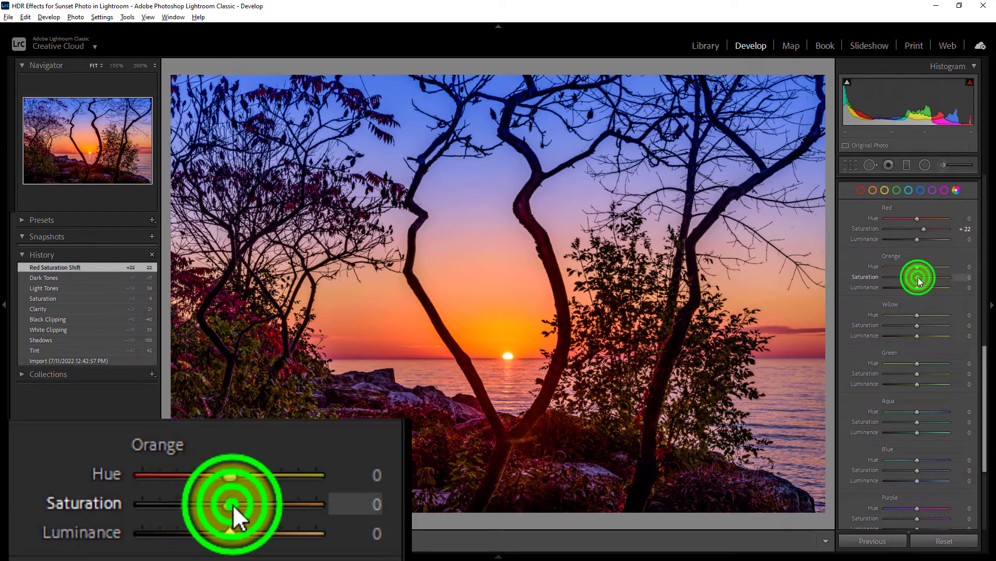
pyautogui.moveTo(919, 279); pyautogui.dragTo(928, 281)
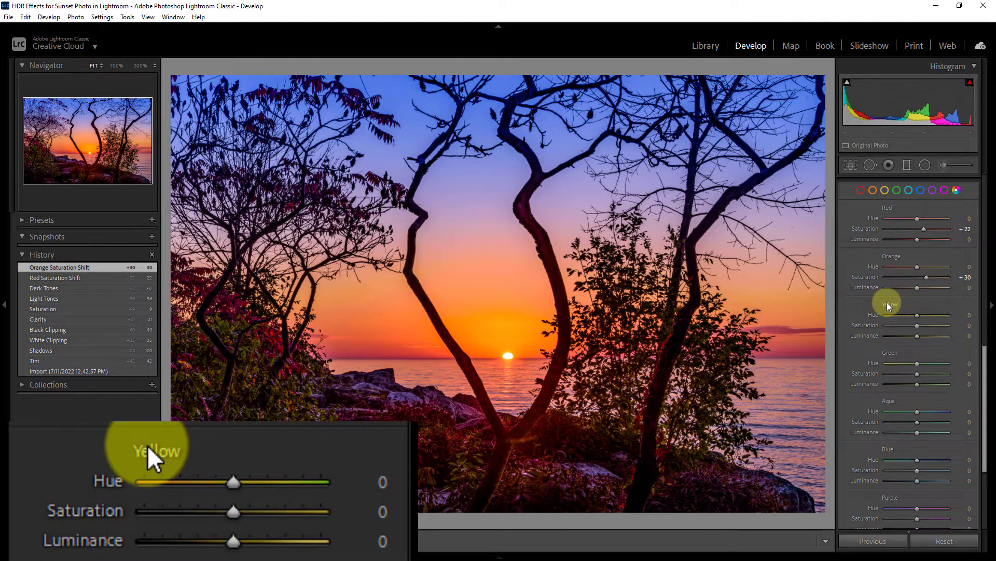
# Set the color saturation to +30 for Yellow, +50 for Green and +60 for Blue.
pyautogui.moveTo(917, 325); pyautogui.dragTo(929, 329)
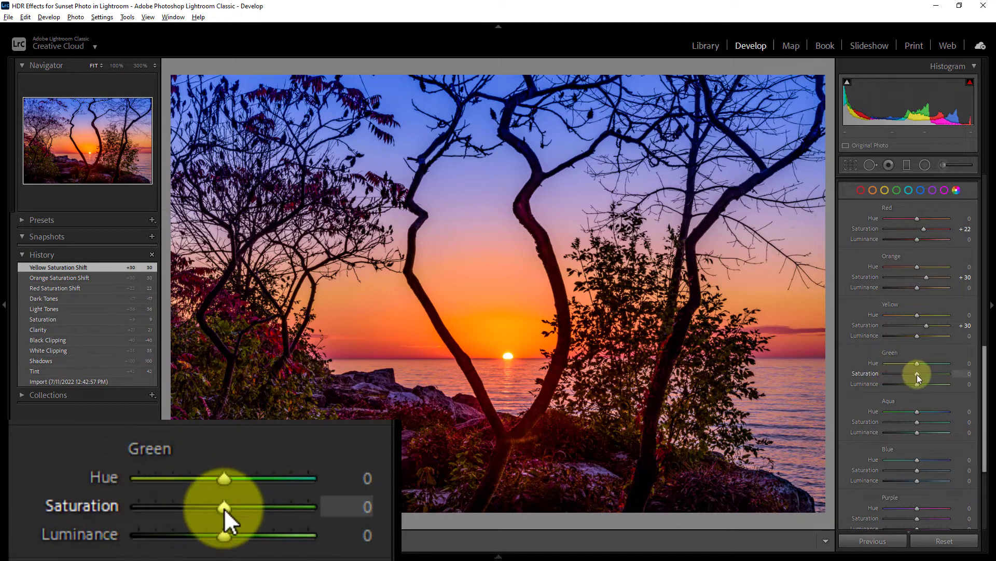
pyautogui.moveTo(917, 373); pyautogui.dragTo(933, 373)
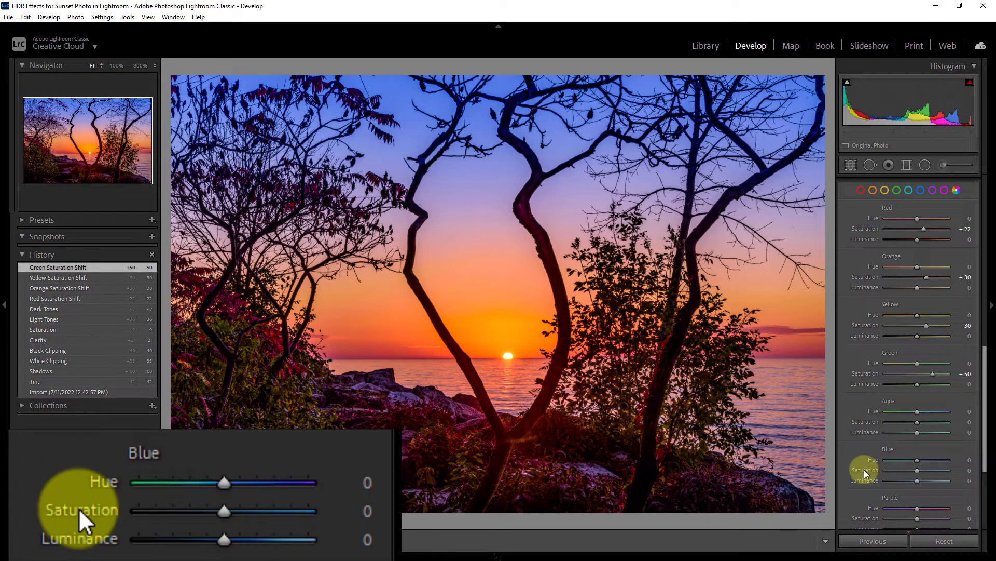
pyautogui.moveTo(917, 469); pyautogui.dragTo(938, 472)
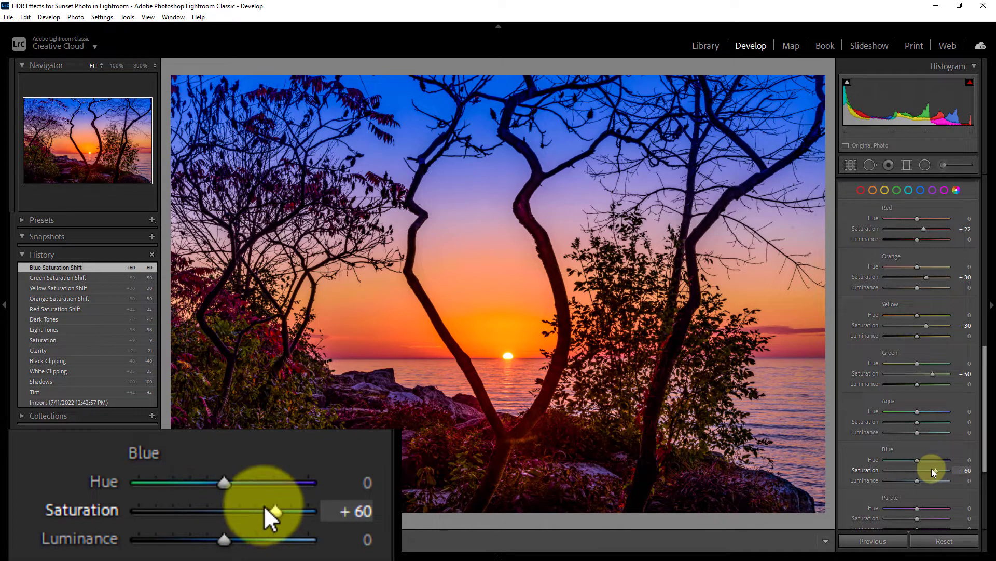
# Set the color saturation to +22 for Purple and +23 for Magenta.
pyautogui.moveTo(985, 403); pyautogui.dragTo(979, 474)
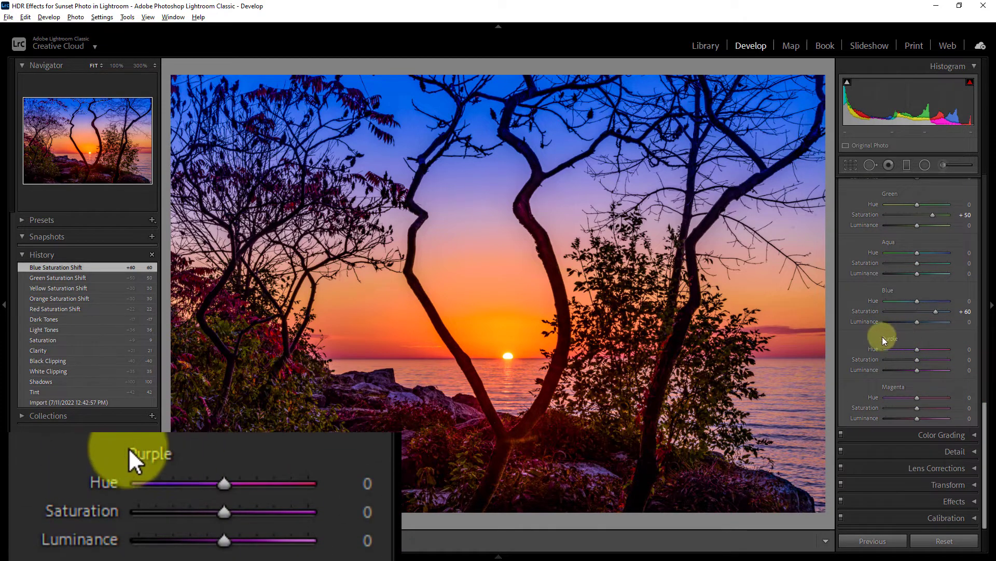
pyautogui.click(917, 360)
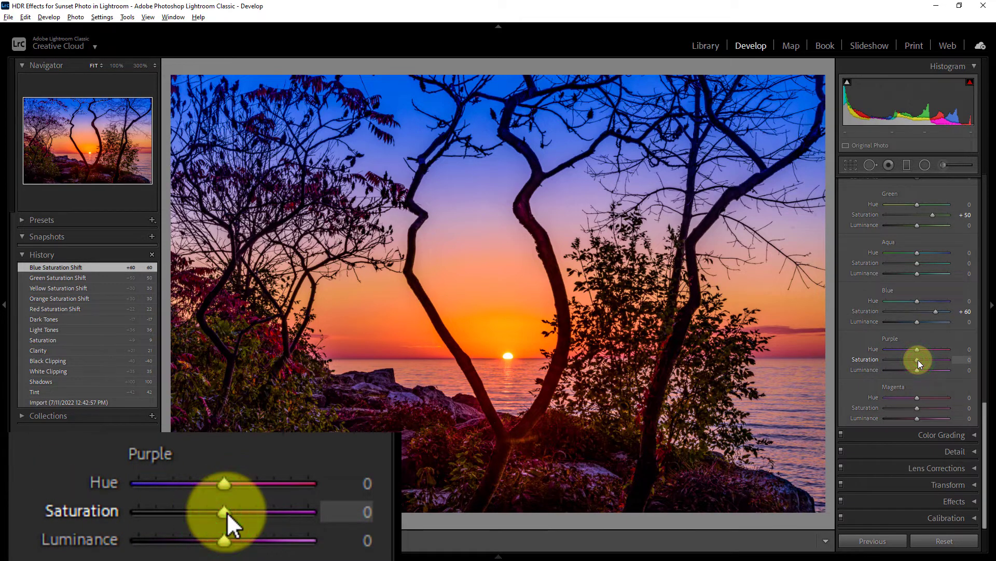
pyautogui.moveTo(917, 360); pyautogui.dragTo(925, 360)
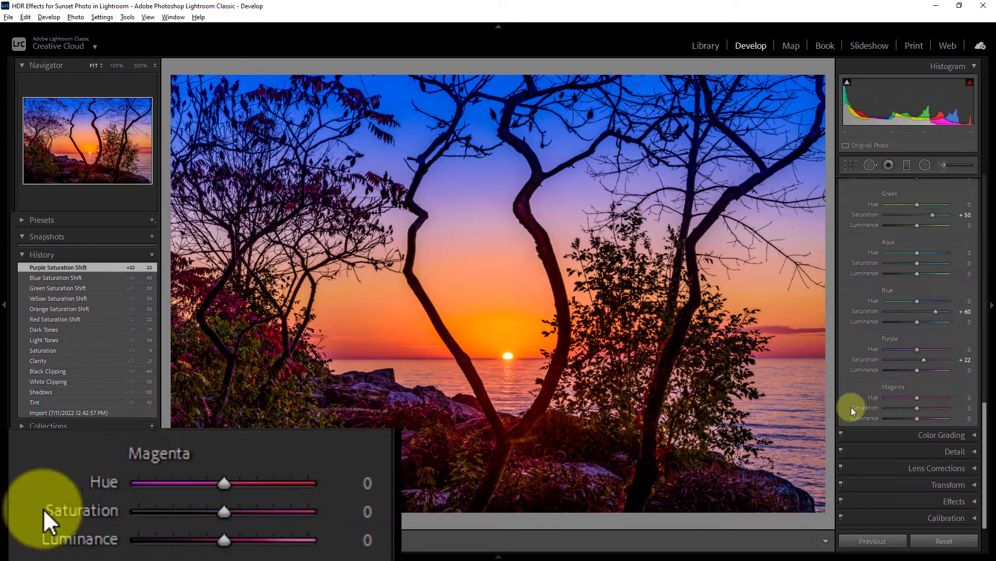
pyautogui.click(918, 408)
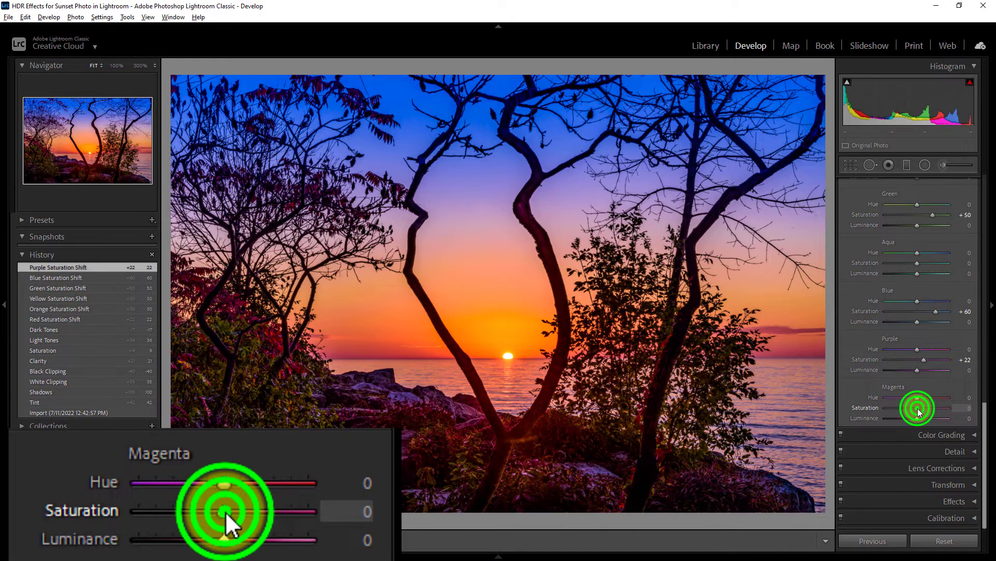
pyautogui.click(918, 408)
pyautogui.moveTo(918, 408); pyautogui.dragTo(925, 410)
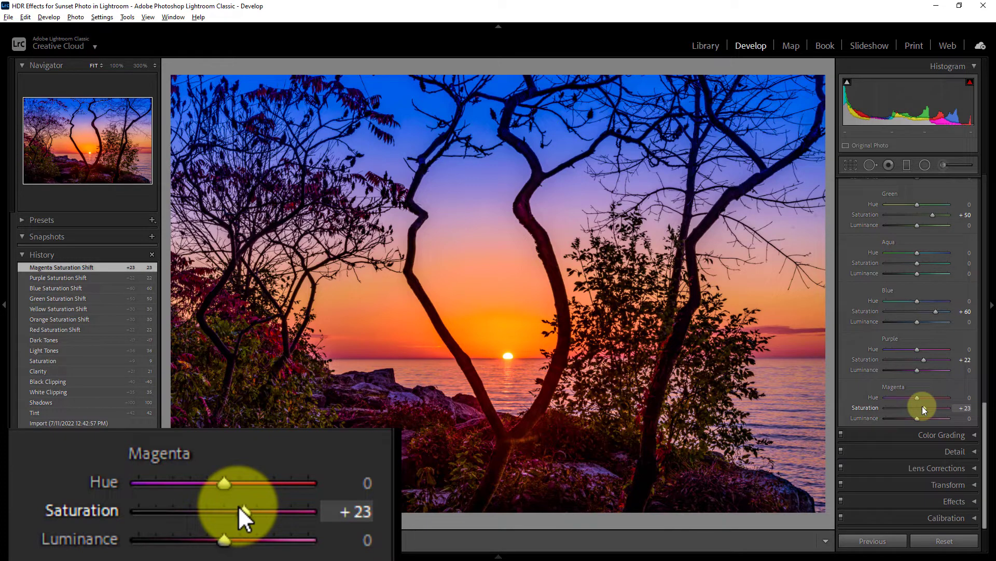
# Sharpen the photo with a Sharpening Amount of 149.
pyautogui.click(985, 444)
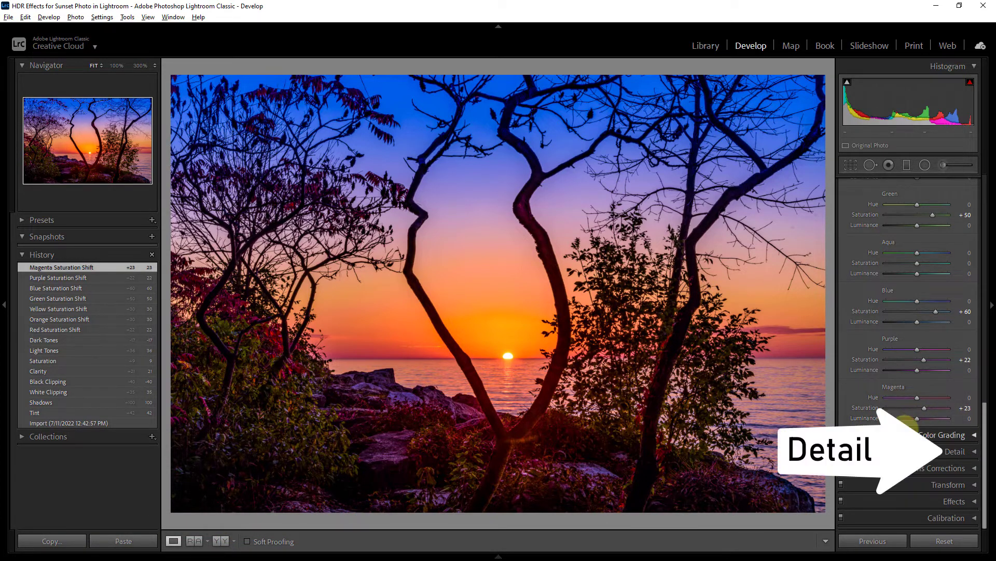
pyautogui.click(974, 452)
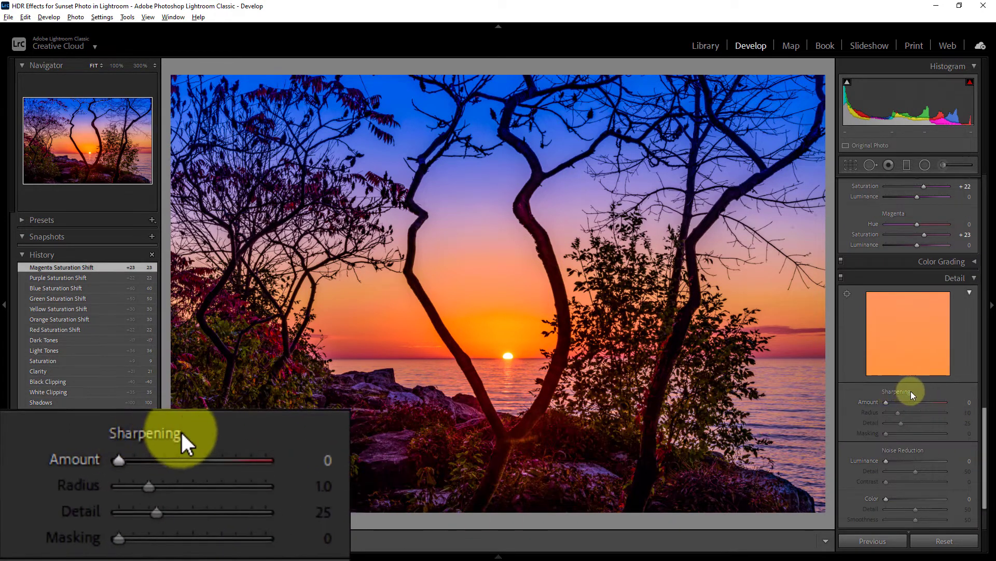
pyautogui.click(887, 403)
pyautogui.moveTo(886, 402); pyautogui.dragTo(946, 403)
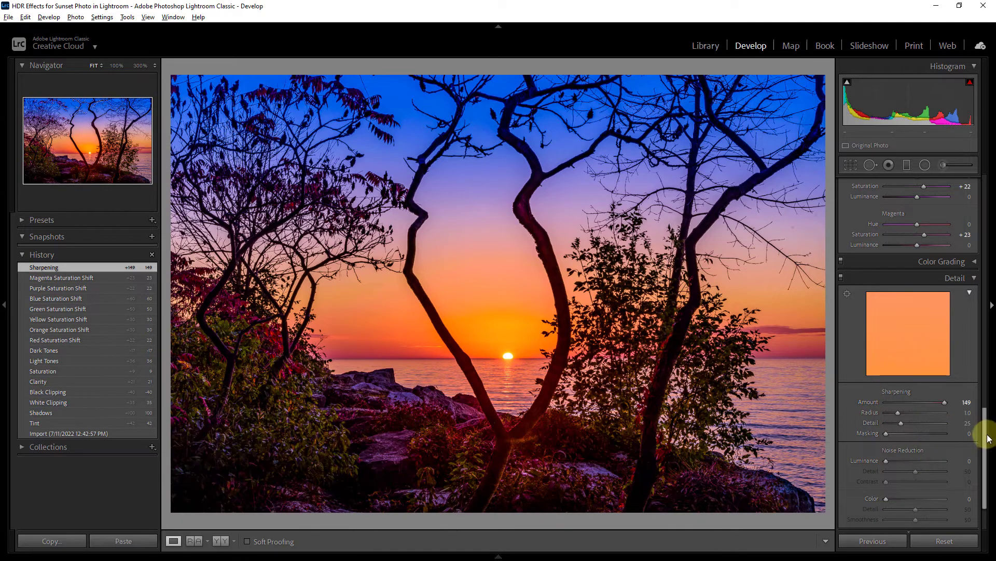
# Turn on Remove Chromatic Aberration and Enable Profile Corrections in the lens corrections.
pyautogui.moveTo(986, 436); pyautogui.dragTo(989, 469)
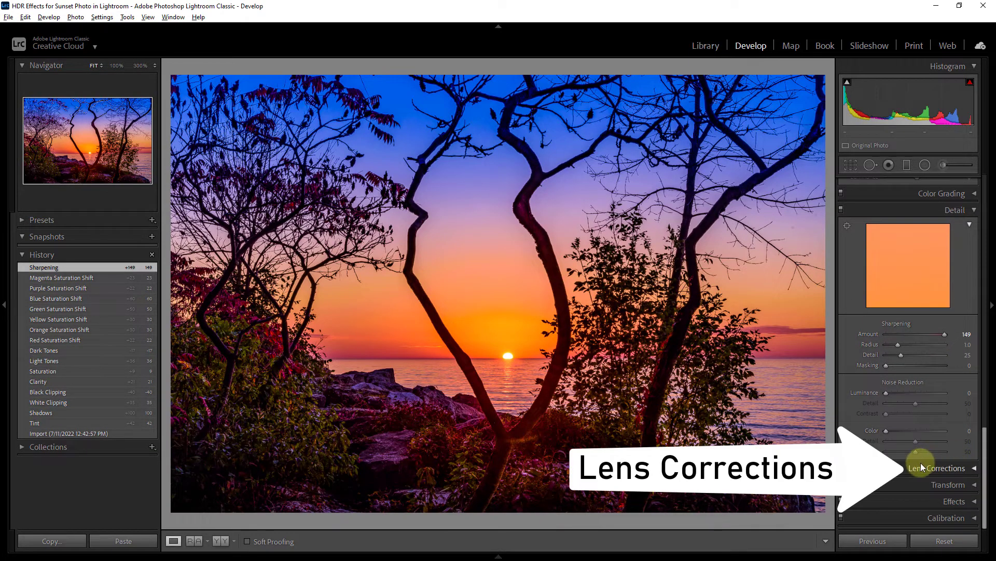
pyautogui.click(975, 468)
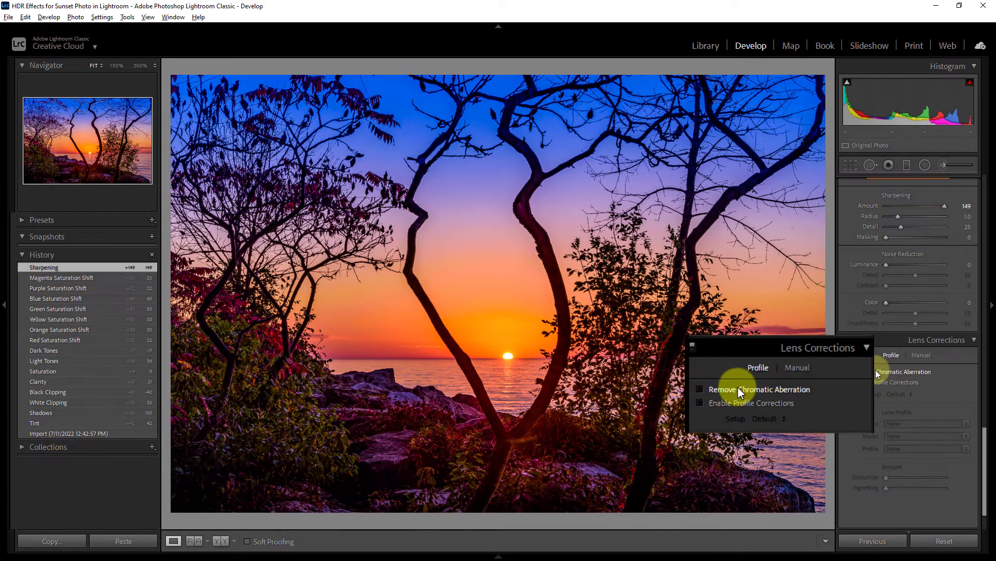
pyautogui.click(848, 372)
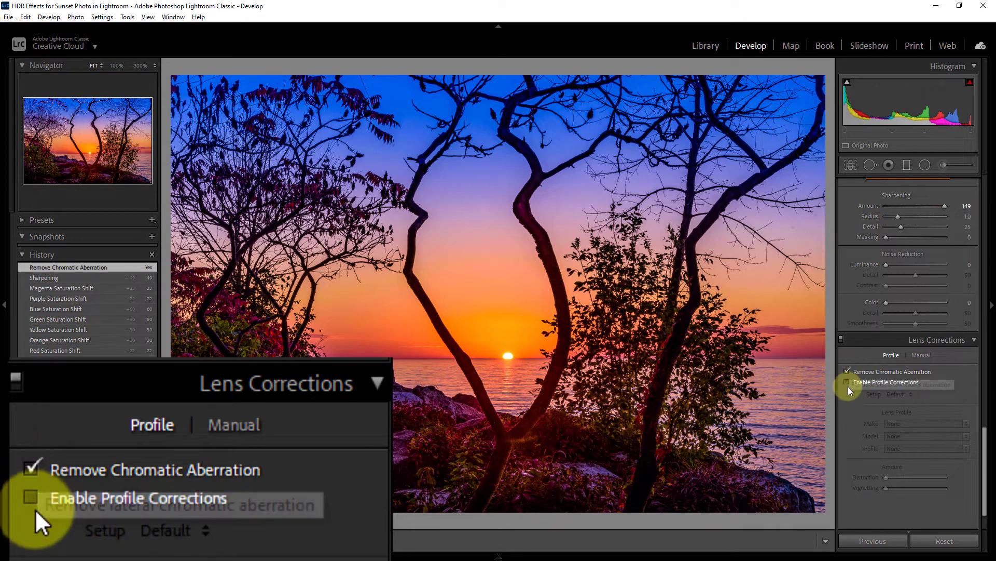
pyautogui.click(848, 383)
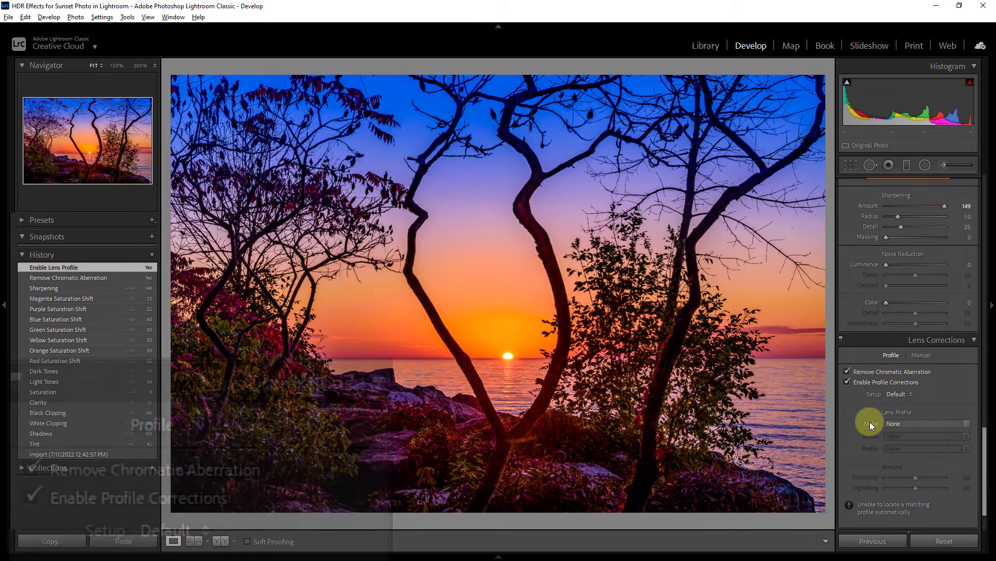
# Set the lens profile make to Nikon in the lens corrections.
pyautogui.click(912, 423)
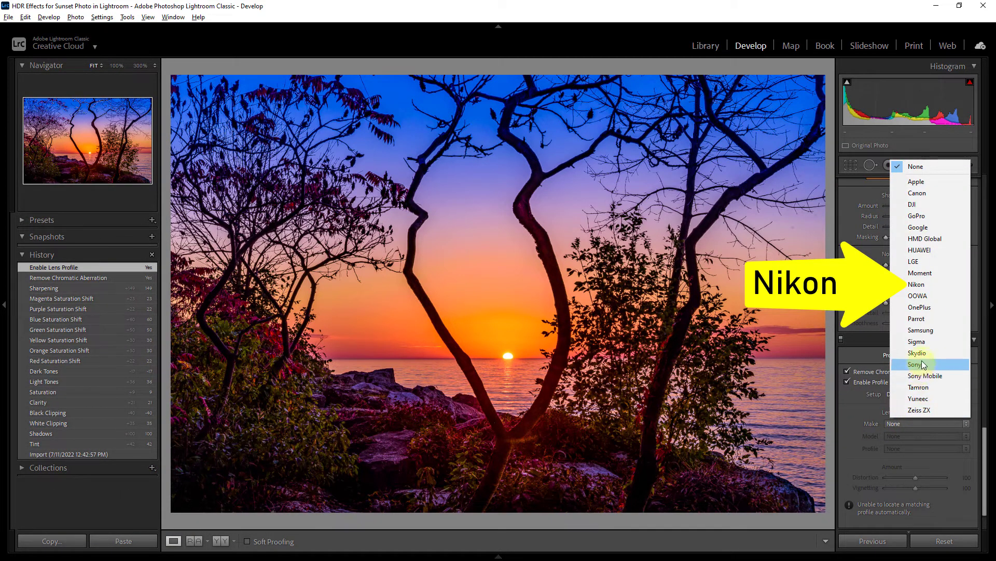
pyautogui.click(916, 285)
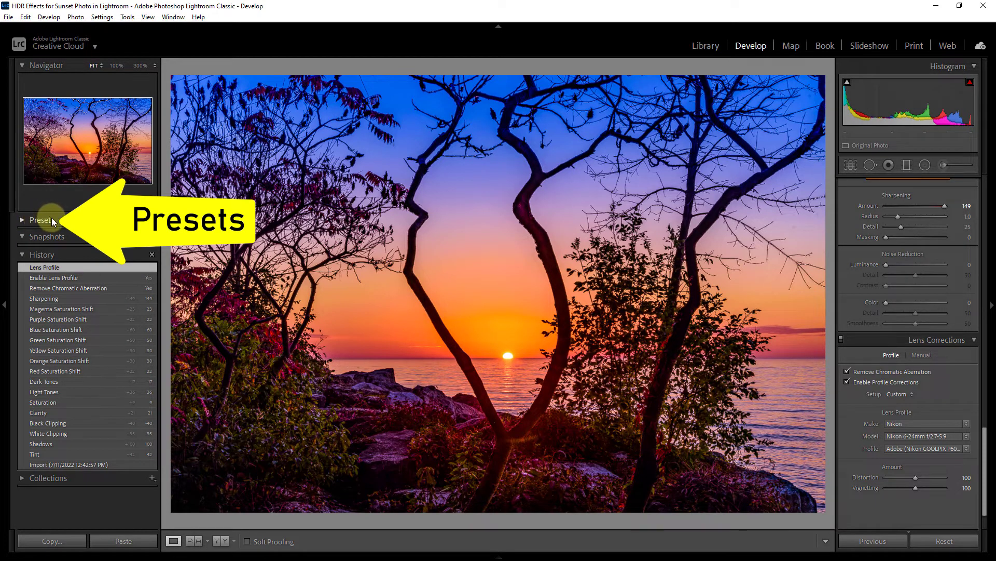
# Apply the Lift Shadows curve preset to the photo and show the before and after versions side by side.
pyautogui.click(24, 221)
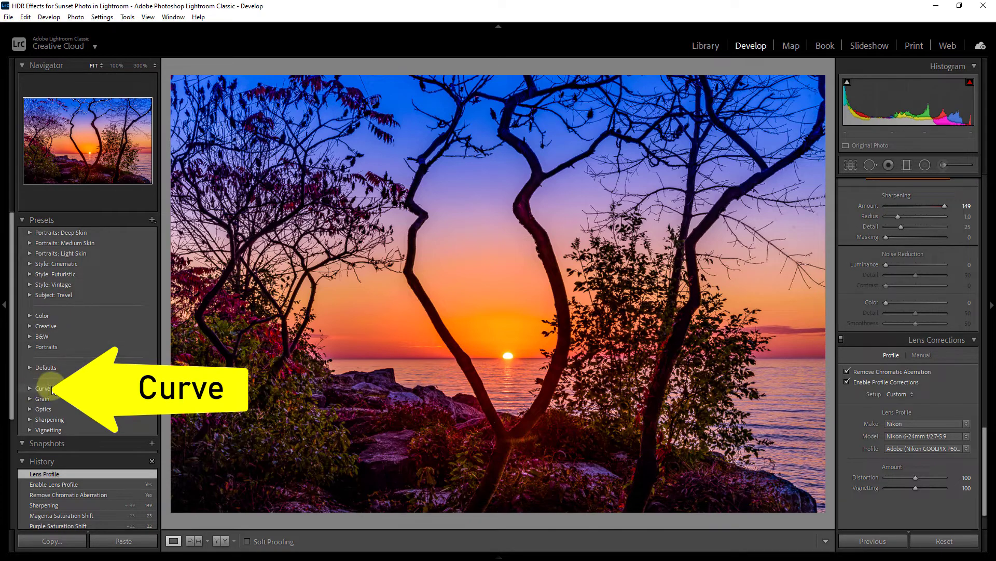
pyautogui.click(30, 388)
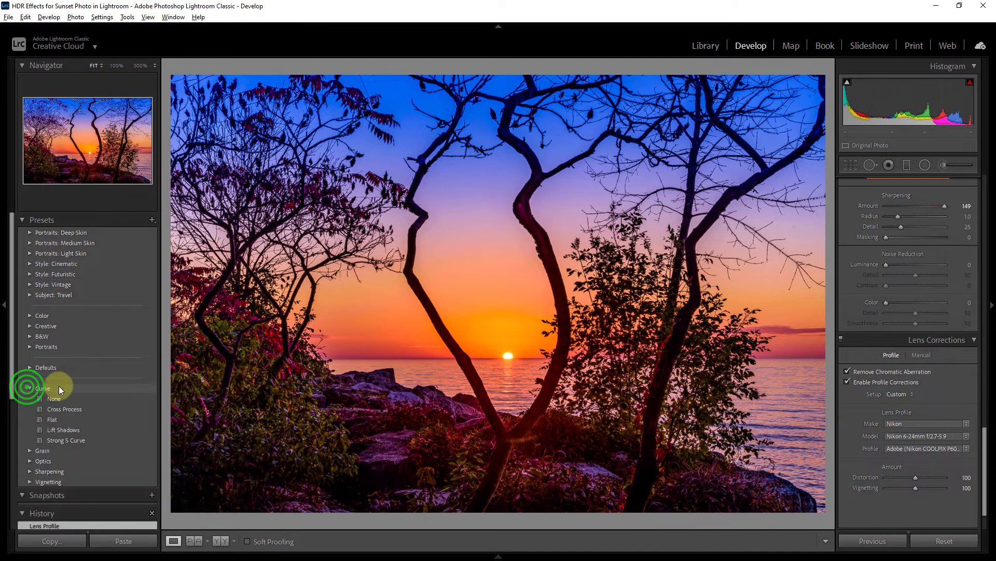
pyautogui.click(59, 430)
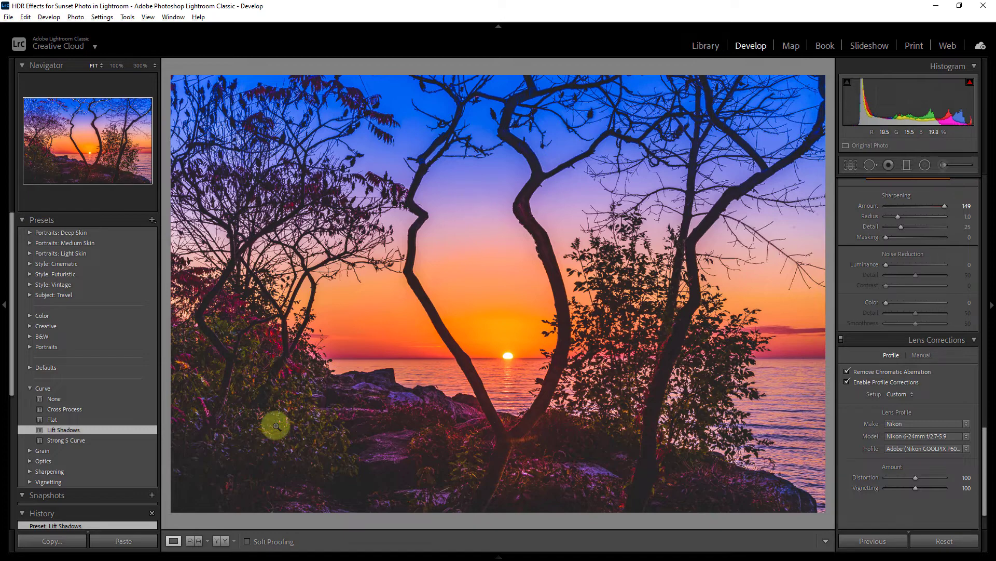
pyautogui.click(219, 542)
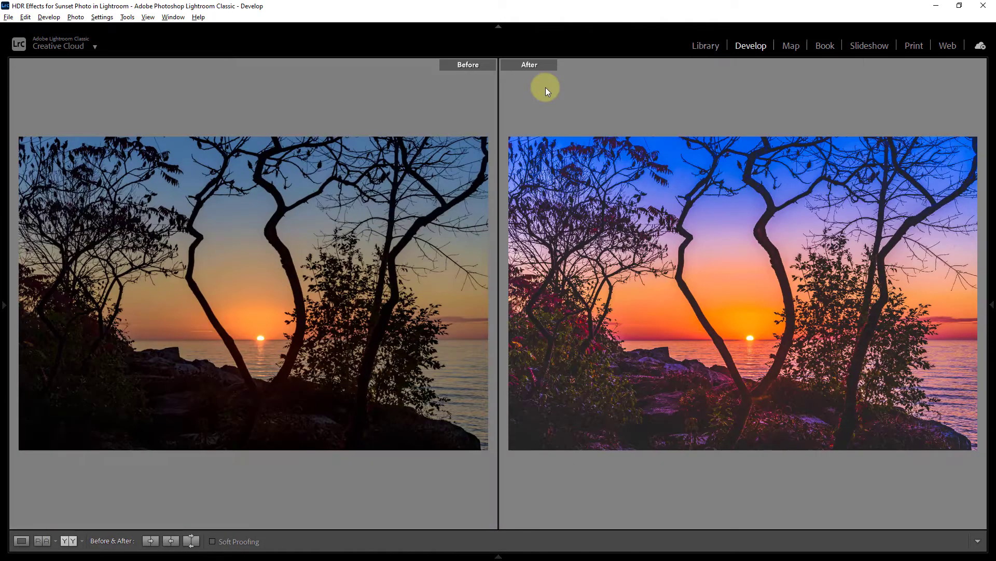